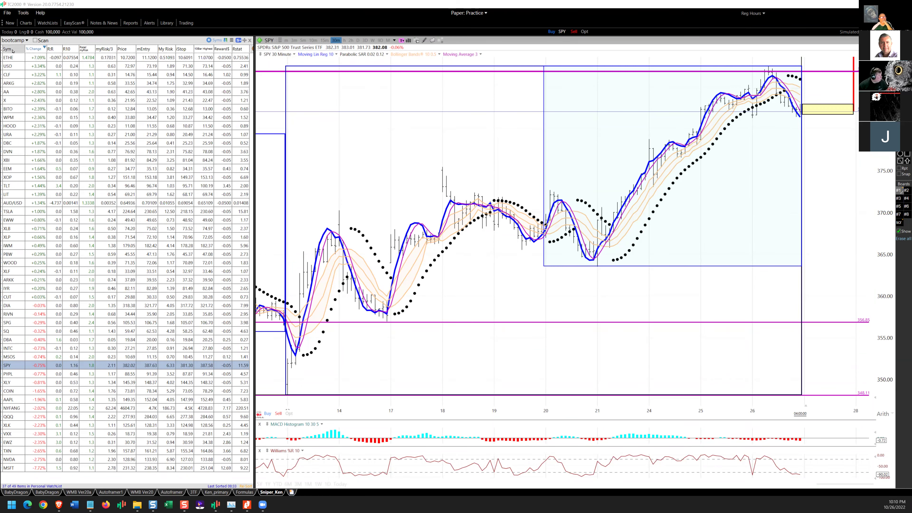
# Load the SP-500 component stocks into the watchlist and sort them alphabetically by symbol.
pyautogui.click(27, 40)
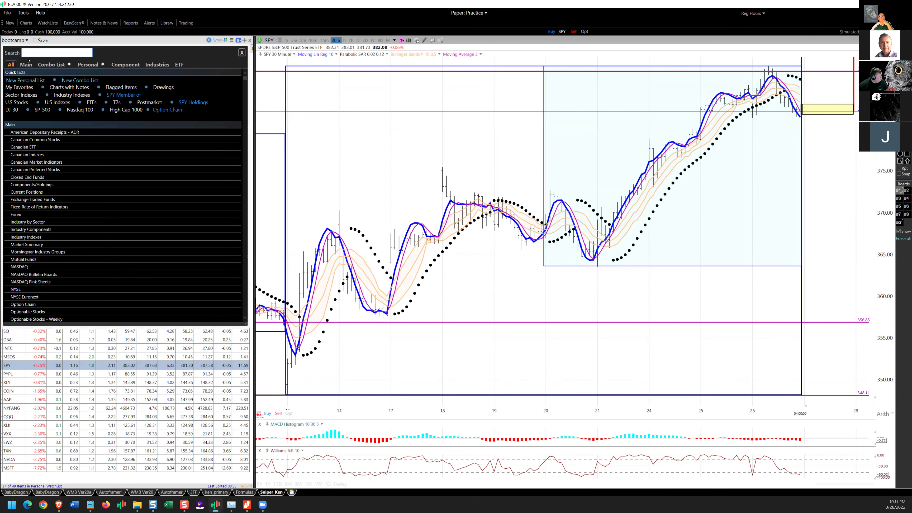
pyautogui.click(42, 110)
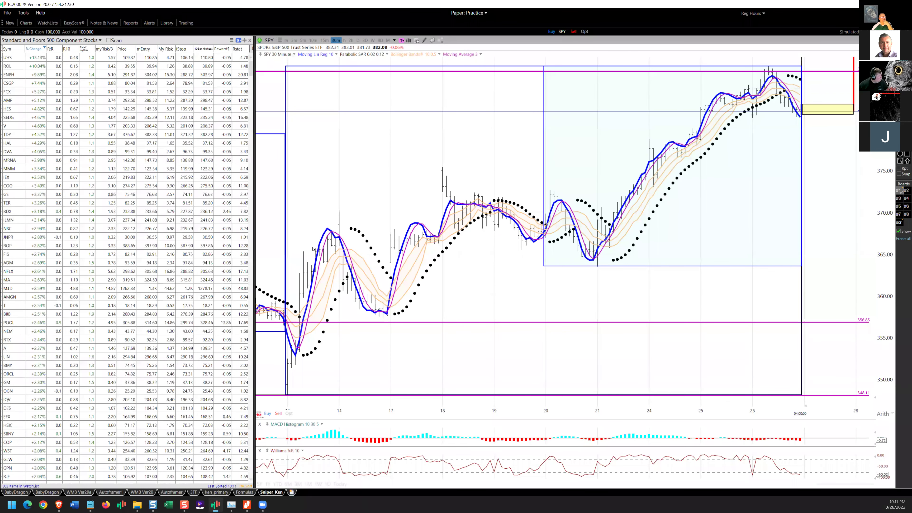
pyautogui.click(9, 51)
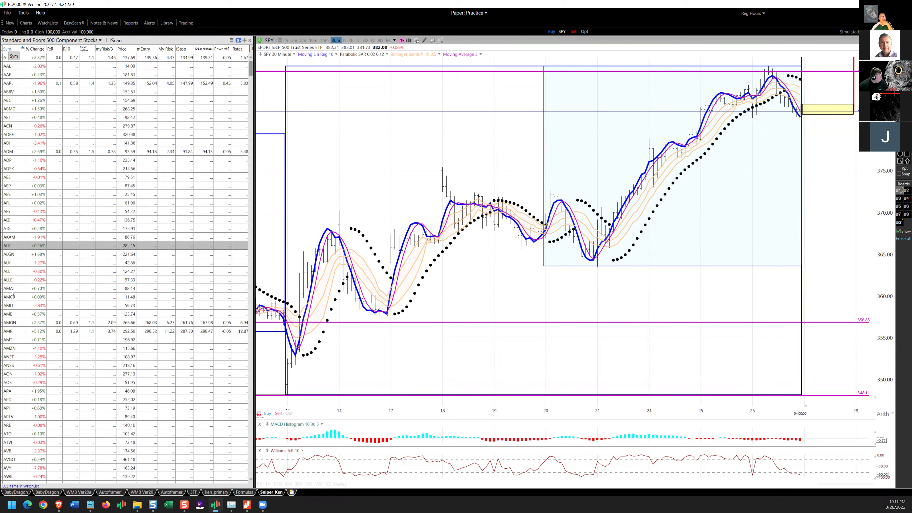
# Find Boeing (BA) in the S&P 500 list and show its chart.
pyautogui.scroll(-20, 8, 375)
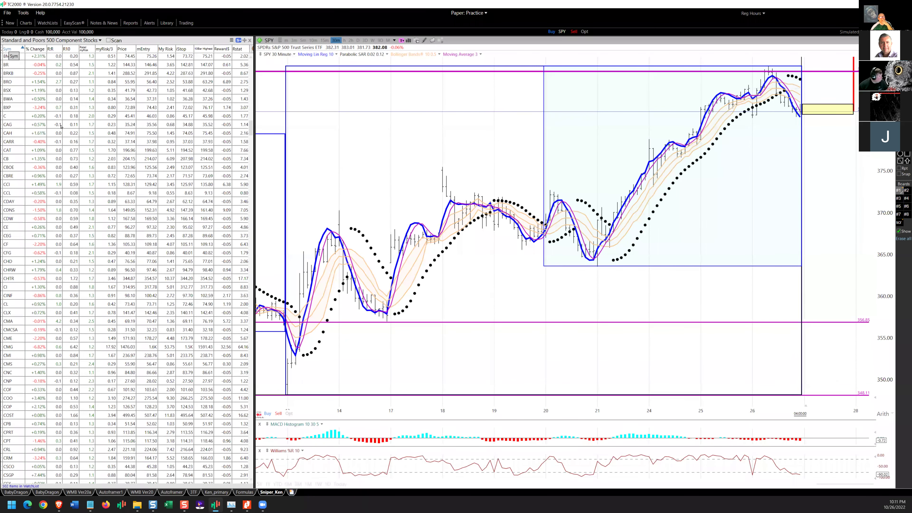
pyautogui.scroll(6, 41, 111)
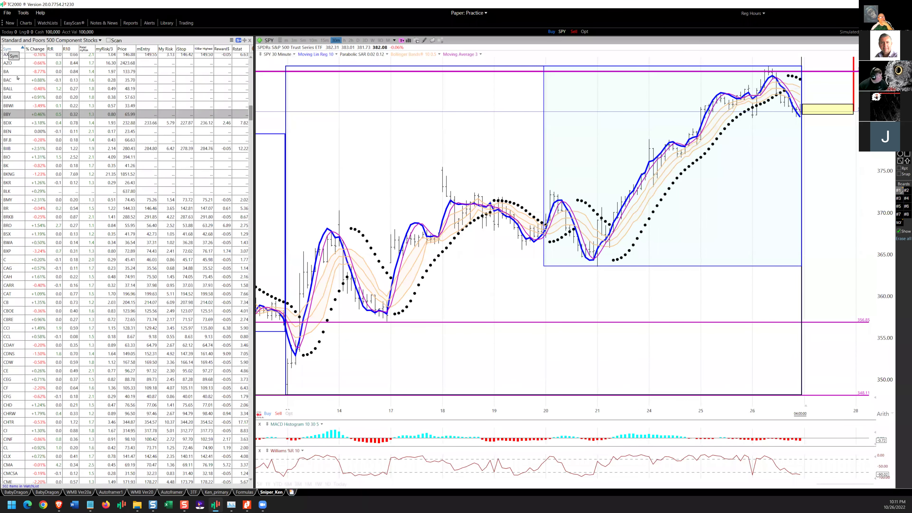
pyautogui.click(13, 71)
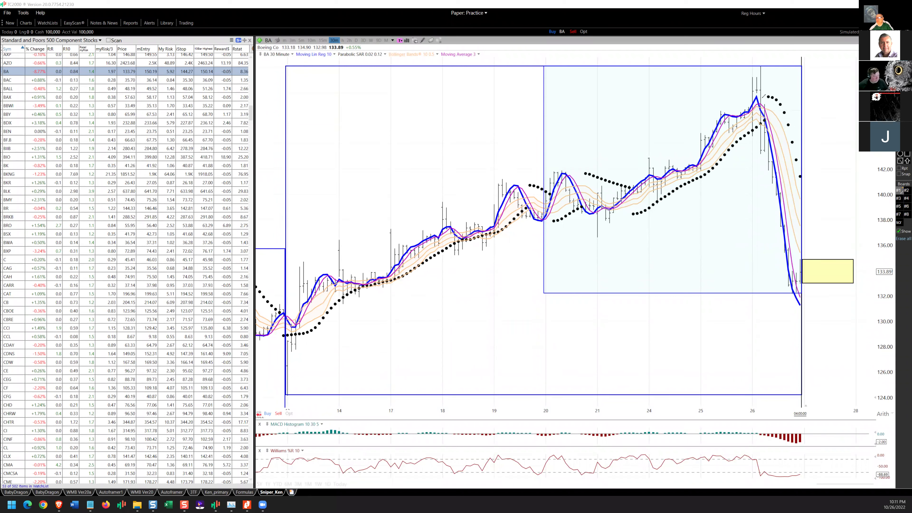
# Write an underlined "BA" on the 30-minute chart and mark the long uptrend, the peak and the final drop with freehand lines and arrows.
pyautogui.moveTo(509, 108)
pyautogui.mouseDown()
pyautogui.moveTo(507, 152)
pyautogui.moveTo(528, 148)
pyautogui.moveTo(519, 153)
pyautogui.mouseUp()
pyautogui.moveTo(541, 140)
pyautogui.mouseDown()
pyautogui.moveTo(555, 118)
pyautogui.moveTo(558, 132)
pyautogui.mouseUp()
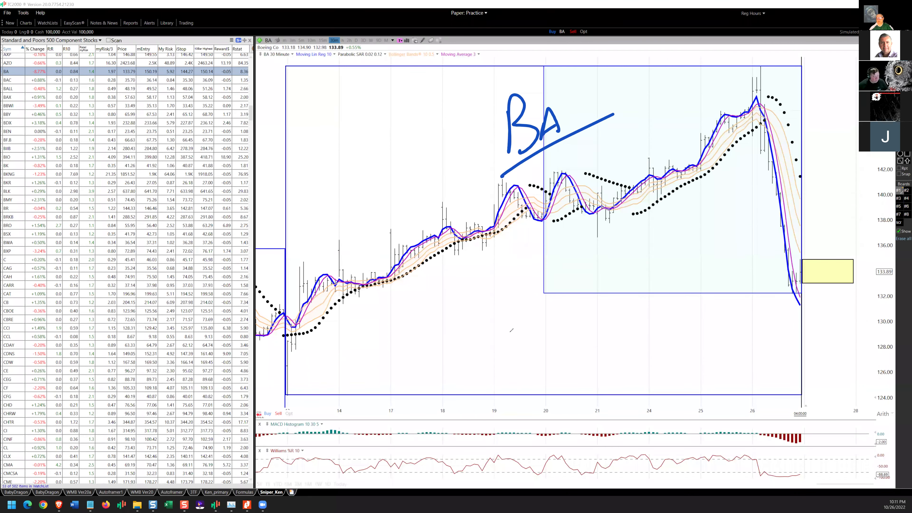
pyautogui.moveTo(312, 341)
pyautogui.mouseDown()
pyautogui.moveTo(674, 152)
pyautogui.moveTo(724, 105)
pyautogui.moveTo(712, 107)
pyautogui.moveTo(772, 117)
pyautogui.moveTo(775, 92)
pyautogui.moveTo(754, 95)
pyautogui.mouseUp()
pyautogui.moveTo(639, 222)
pyautogui.mouseDown()
pyautogui.moveTo(753, 128)
pyautogui.moveTo(791, 207)
pyautogui.moveTo(810, 292)
pyautogui.moveTo(802, 287)
pyautogui.mouseUp()
pyautogui.moveTo(751, 133); pyautogui.dragTo(859, 125)
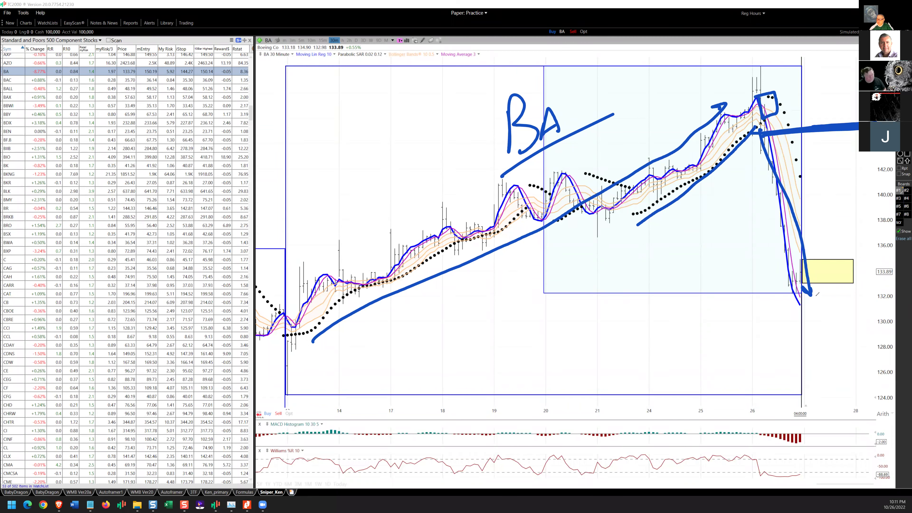
# Mark the low of Boeing's drop with a line and write "-12" and a circled "-8%" beside the falling leg.
pyautogui.moveTo(789, 284); pyautogui.dragTo(875, 274)
pyautogui.moveTo(717, 229); pyautogui.dragTo(712, 253)
pyautogui.moveTo(723, 234)
pyautogui.mouseDown()
pyautogui.moveTo(729, 253)
pyautogui.moveTo(742, 247)
pyautogui.mouseUp()
pyautogui.moveTo(686, 249); pyautogui.dragTo(696, 245)
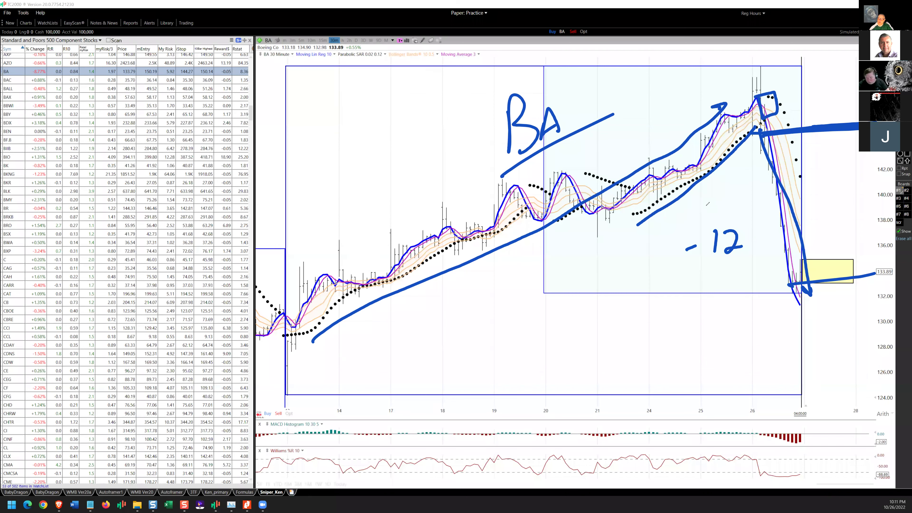
pyautogui.moveTo(729, 180); pyautogui.dragTo(721, 196)
pyautogui.moveTo(732, 168)
pyautogui.mouseDown()
pyautogui.moveTo(754, 187)
pyautogui.moveTo(702, 201)
pyautogui.mouseUp()
pyautogui.moveTo(747, 140); pyautogui.dragTo(772, 223)
pyautogui.moveTo(812, 292); pyautogui.dragTo(770, 223)
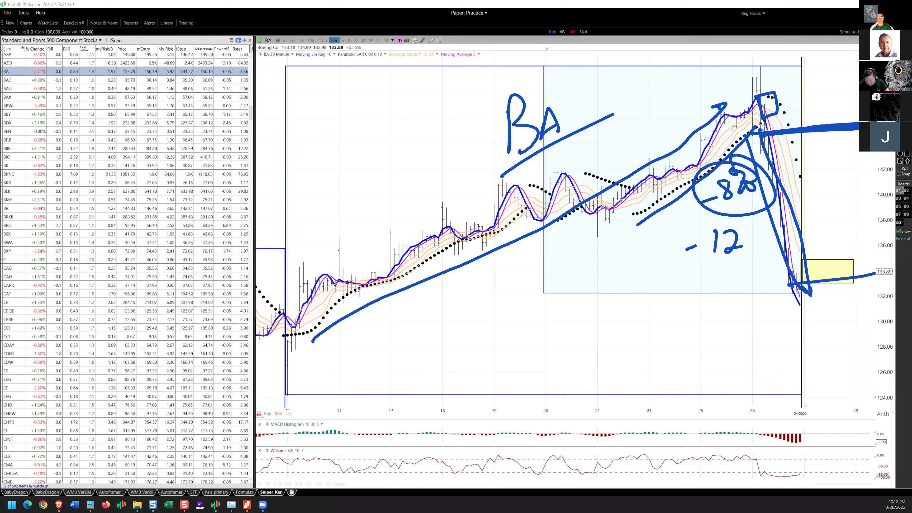
# Clear the freehand annotations and switch the BA chart to the 3-minute timeframe.
pyautogui.press('e')
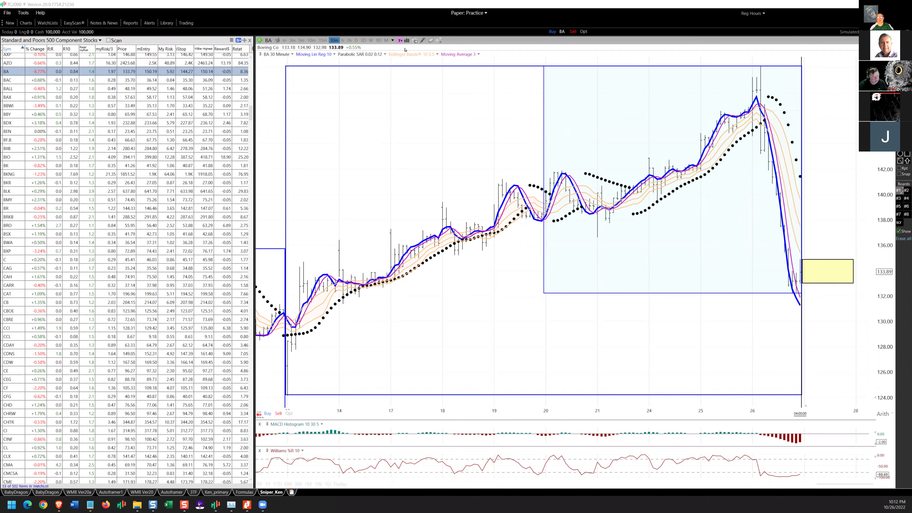
pyautogui.click(292, 41)
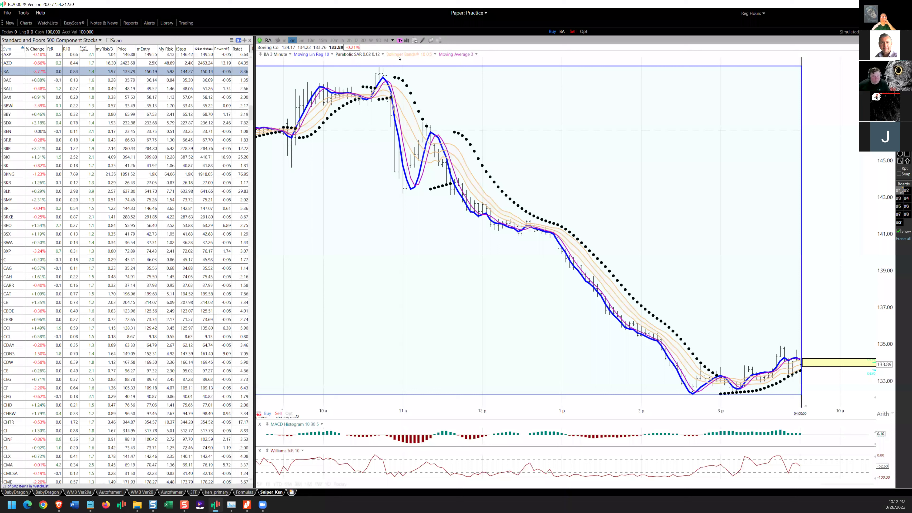
# Mark the morning break level, the first sell-off and bounce, and the following breakdown points on the 3-minute chart, with an X beside them.
pyautogui.moveTo(311, 108)
pyautogui.mouseDown()
pyautogui.moveTo(418, 94)
pyautogui.moveTo(381, 85)
pyautogui.moveTo(409, 94)
pyautogui.moveTo(414, 182)
pyautogui.moveTo(422, 128)
pyautogui.moveTo(453, 128)
pyautogui.mouseUp()
pyautogui.moveTo(427, 124); pyautogui.dragTo(447, 106)
pyautogui.moveTo(472, 78); pyautogui.dragTo(457, 93)
pyautogui.moveTo(499, 72)
pyautogui.mouseDown()
pyautogui.moveTo(463, 107)
pyautogui.moveTo(480, 108)
pyautogui.mouseUp()
pyautogui.moveTo(450, 160); pyautogui.dragTo(446, 166)
pyautogui.moveTo(413, 194)
pyautogui.mouseDown()
pyautogui.moveTo(476, 186)
pyautogui.moveTo(462, 187)
pyautogui.mouseUp()
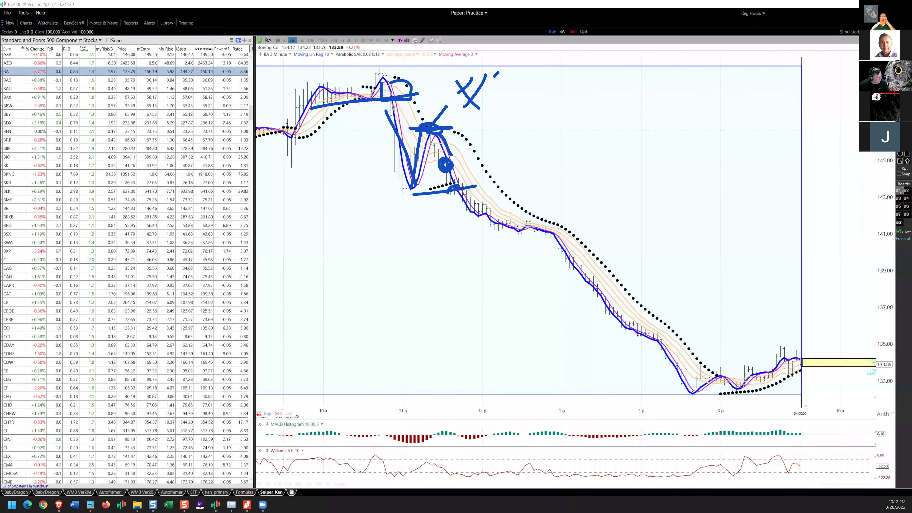
# Draw a downward arrow along the afternoon decline and cross it with short lines at successive lower levels.
pyautogui.moveTo(457, 218)
pyautogui.mouseDown()
pyautogui.moveTo(656, 378)
pyautogui.moveTo(633, 386)
pyautogui.mouseUp()
pyautogui.moveTo(527, 223); pyautogui.dragTo(607, 236)
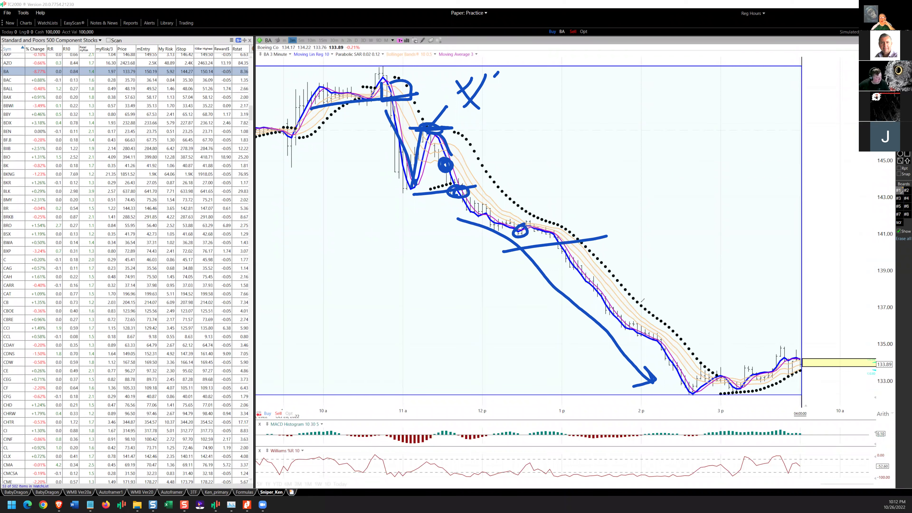
pyautogui.moveTo(559, 305); pyautogui.dragTo(637, 302)
pyautogui.moveTo(629, 360); pyautogui.dragTo(703, 344)
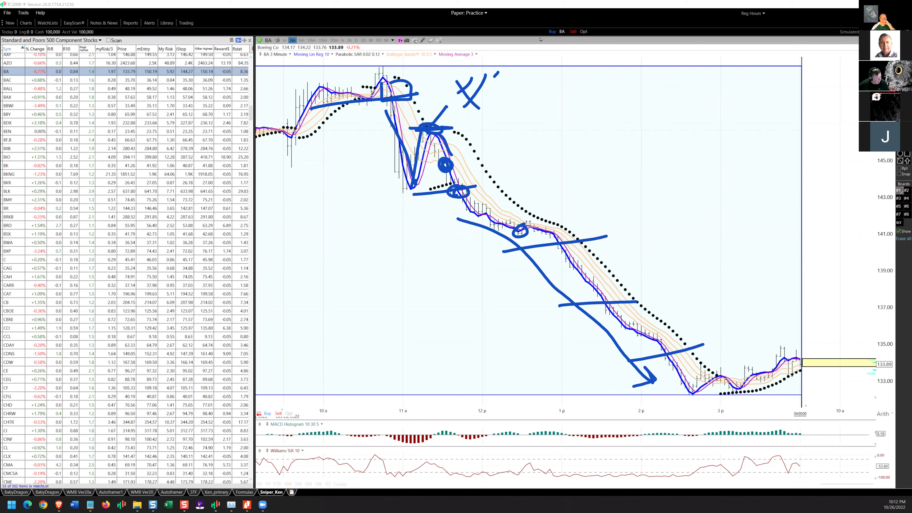
# Clear the annotations and switch BA to the daily chart, focused on the October 2022 bars.
pyautogui.press('e')
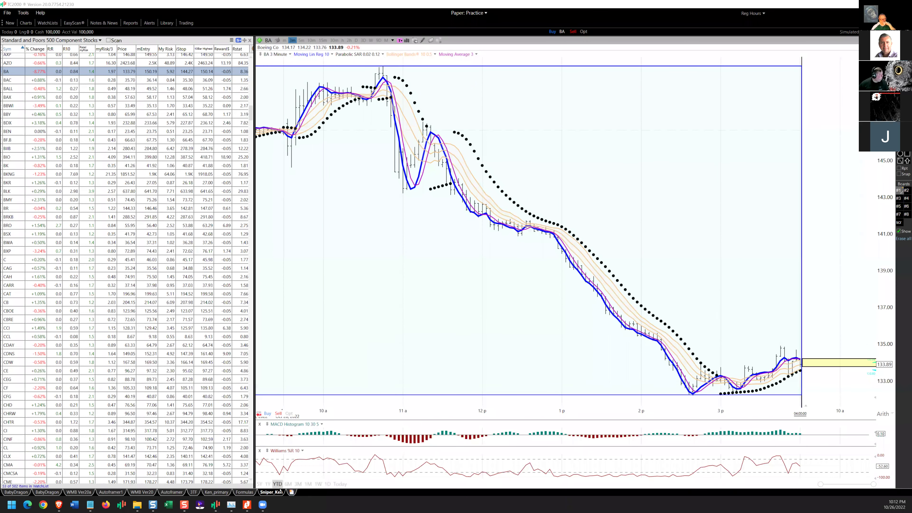
pyautogui.click(298, 483)
pyautogui.scroll(5, 590, 294)
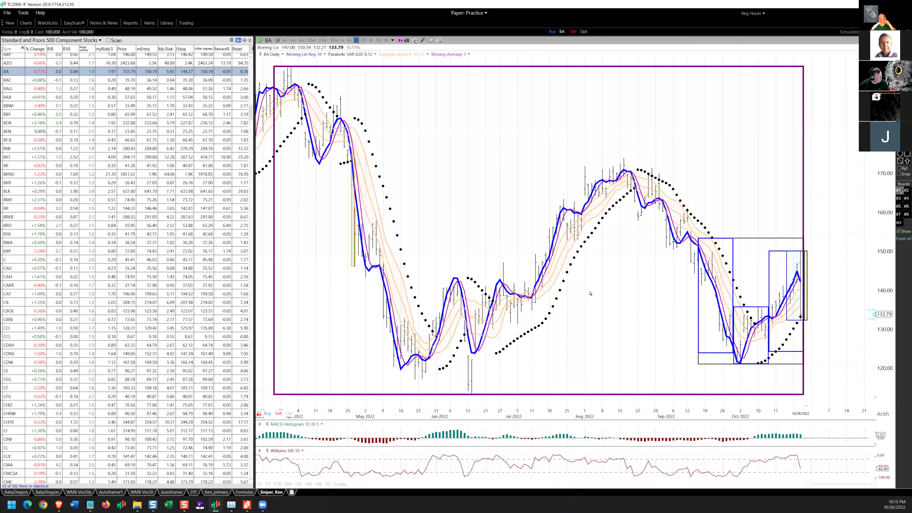
pyautogui.scroll(2, 589, 294)
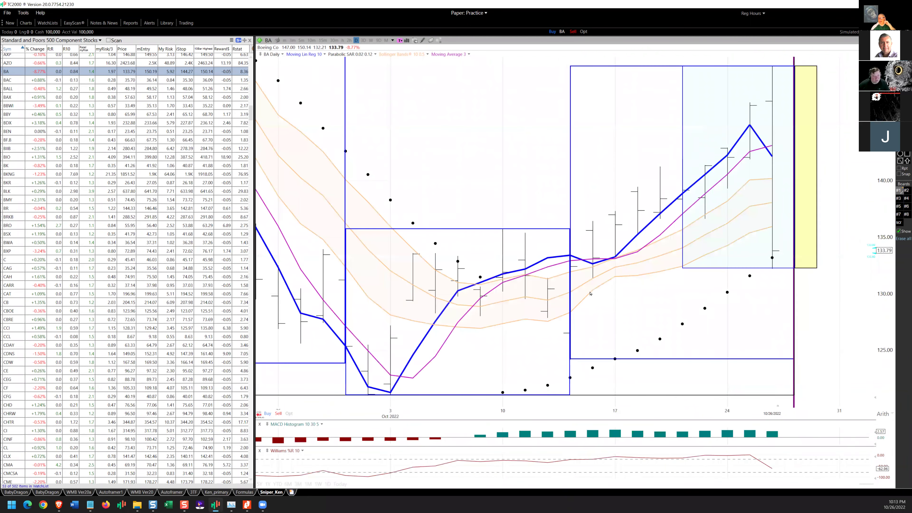
pyautogui.scroll(1, 590, 293)
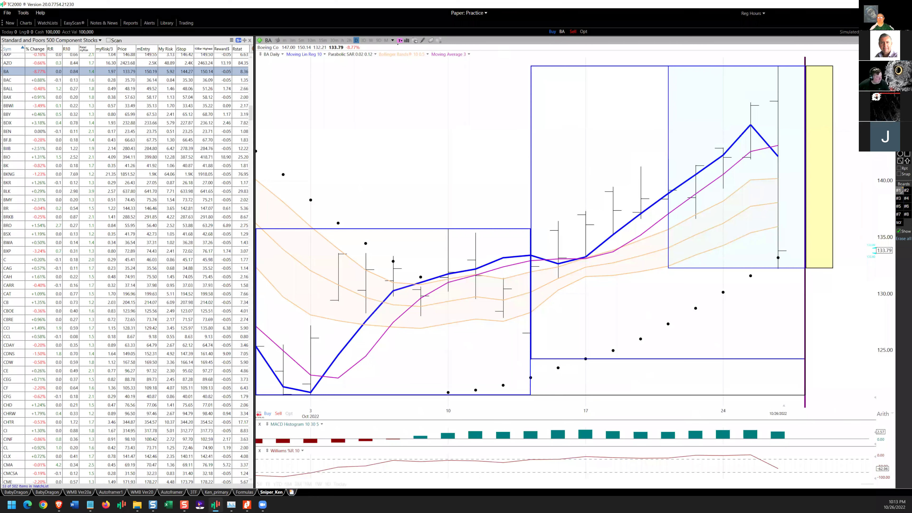
# Draw the uptrend arrow to the peak, circle the levels broken by the last daily bar, and add a downward arrow over the yellow box.
pyautogui.moveTo(555, 277)
pyautogui.mouseDown()
pyautogui.moveTo(768, 73)
pyautogui.moveTo(768, 100)
pyautogui.moveTo(780, 69)
pyautogui.moveTo(789, 110)
pyautogui.moveTo(815, 104)
pyautogui.mouseUp()
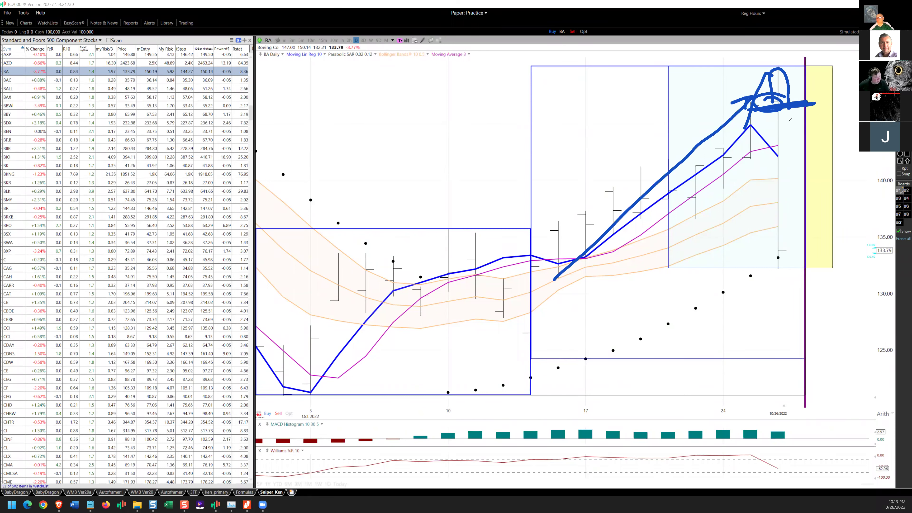
pyautogui.moveTo(736, 155)
pyautogui.mouseDown()
pyautogui.moveTo(805, 153)
pyautogui.moveTo(772, 179)
pyautogui.moveTo(783, 176)
pyautogui.moveTo(773, 230)
pyautogui.moveTo(785, 226)
pyautogui.moveTo(784, 259)
pyautogui.mouseUp()
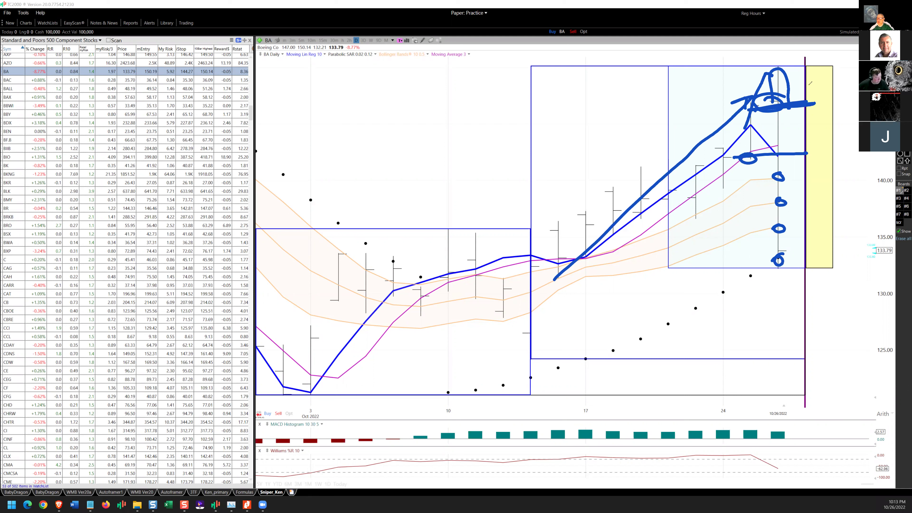
pyautogui.moveTo(812, 79)
pyautogui.mouseDown()
pyautogui.moveTo(827, 211)
pyautogui.moveTo(819, 265)
pyautogui.mouseUp()
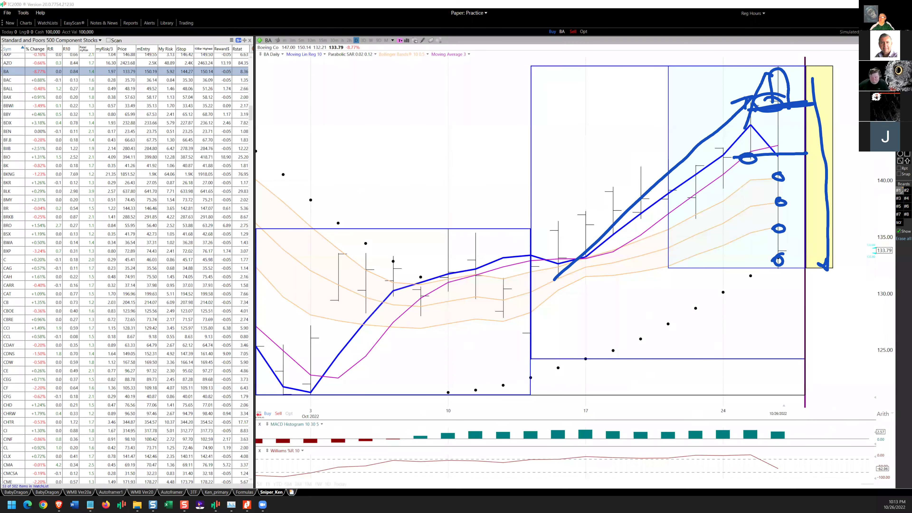
# Draw vertical lines down through the shaded box and the larger box before it, and circle the last bar's low.
pyautogui.moveTo(692, 74)
pyautogui.mouseDown()
pyautogui.moveTo(716, 259)
pyautogui.moveTo(707, 264)
pyautogui.mouseUp()
pyautogui.moveTo(676, 97); pyautogui.dragTo(692, 79)
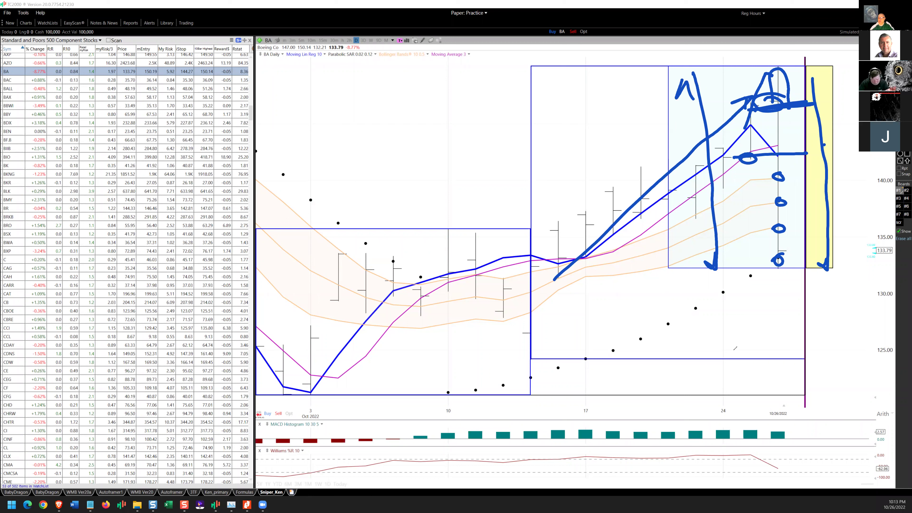
pyautogui.moveTo(624, 80); pyautogui.dragTo(648, 359)
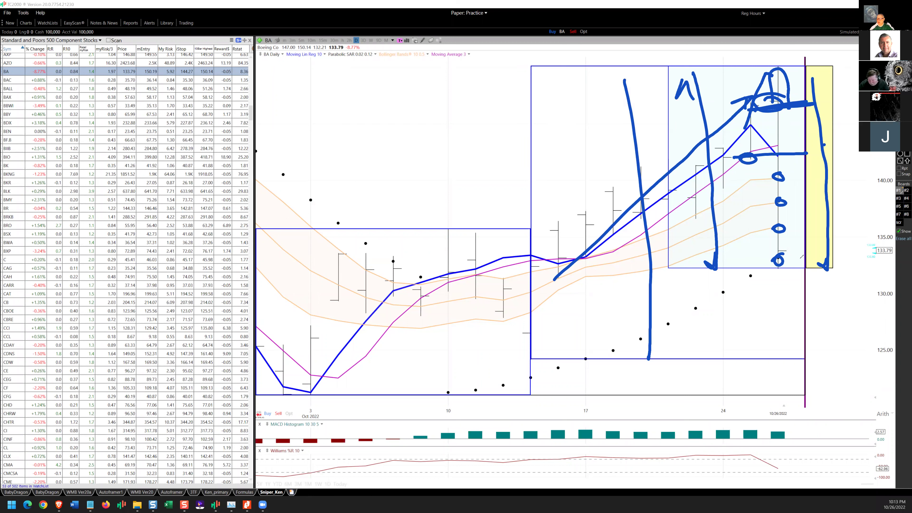
pyautogui.moveTo(805, 251); pyautogui.dragTo(797, 266)
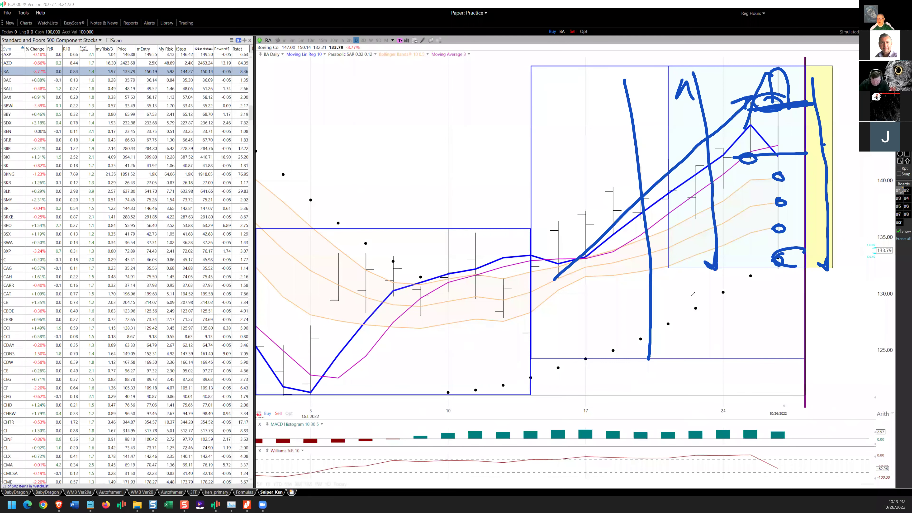
# Draw three horizontal lines at the lower support levels on the daily chart and add downward strokes beside the lowest one.
pyautogui.moveTo(488, 316); pyautogui.dragTo(891, 311)
pyautogui.moveTo(527, 359); pyautogui.dragTo(840, 350)
pyautogui.moveTo(305, 396)
pyautogui.mouseDown()
pyautogui.moveTo(824, 386)
pyautogui.moveTo(812, 395)
pyautogui.mouseUp()
pyautogui.moveTo(843, 370); pyautogui.dragTo(840, 421)
pyautogui.moveTo(861, 367)
pyautogui.mouseDown()
pyautogui.moveTo(855, 417)
pyautogui.moveTo(837, 427)
pyautogui.moveTo(863, 407)
pyautogui.mouseUp()
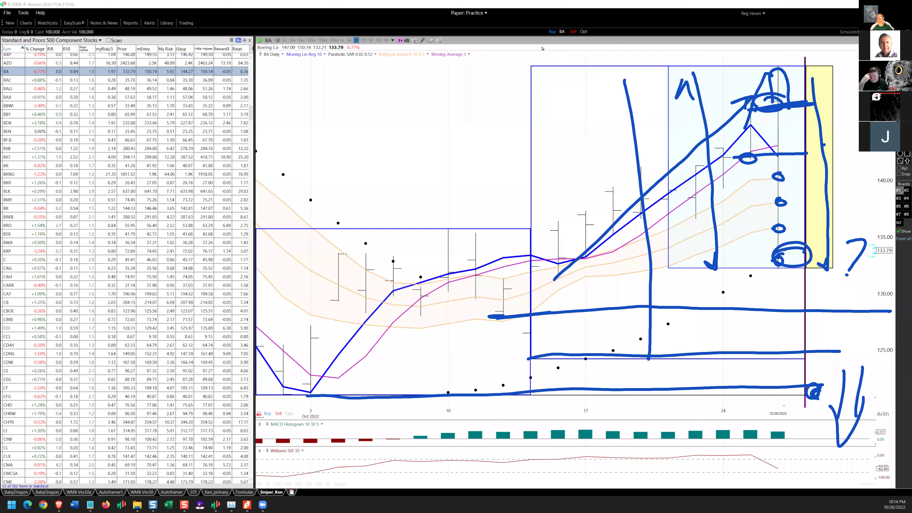
# Clear the chart annotations, draw an arrow toward the watchlist, and circle its % Change column along with the column's upper and lower ends.
pyautogui.press('e')
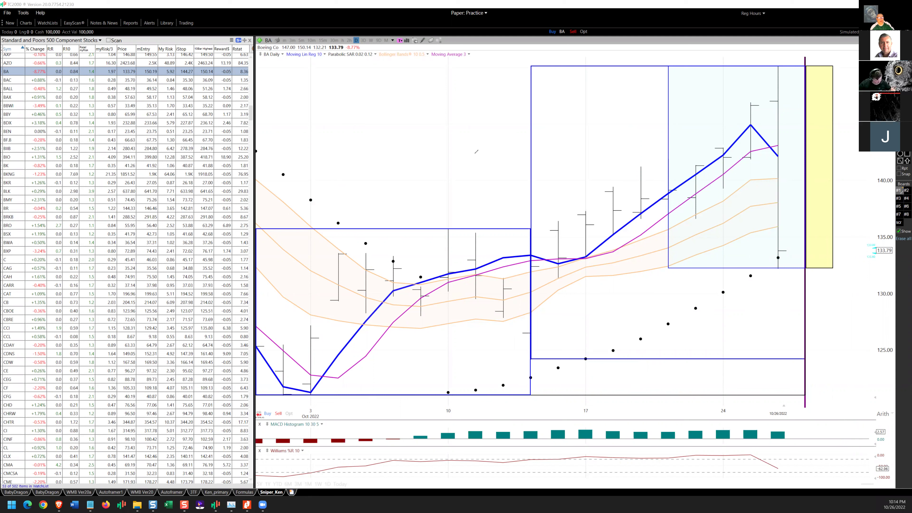
pyautogui.moveTo(275, 155)
pyautogui.mouseDown()
pyautogui.moveTo(200, 175)
pyautogui.moveTo(230, 175)
pyautogui.mouseUp()
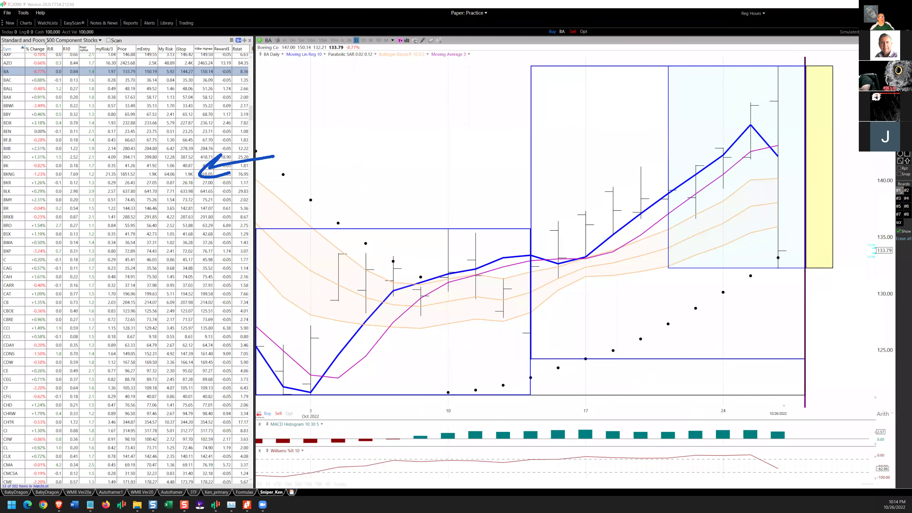
pyautogui.moveTo(46, 42); pyautogui.dragTo(24, 67)
pyautogui.moveTo(51, 83)
pyautogui.mouseDown()
pyautogui.moveTo(71, 226)
pyautogui.moveTo(73, 369)
pyautogui.moveTo(51, 469)
pyautogui.moveTo(5, 334)
pyautogui.moveTo(37, 103)
pyautogui.mouseUp()
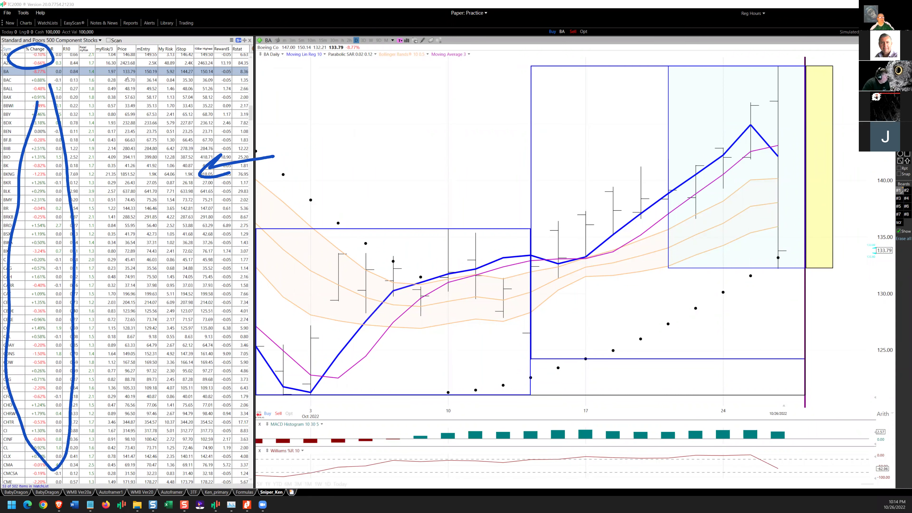
pyautogui.moveTo(70, 72)
pyautogui.mouseDown()
pyautogui.moveTo(11, 108)
pyautogui.moveTo(104, 73)
pyautogui.moveTo(14, 101)
pyautogui.mouseUp()
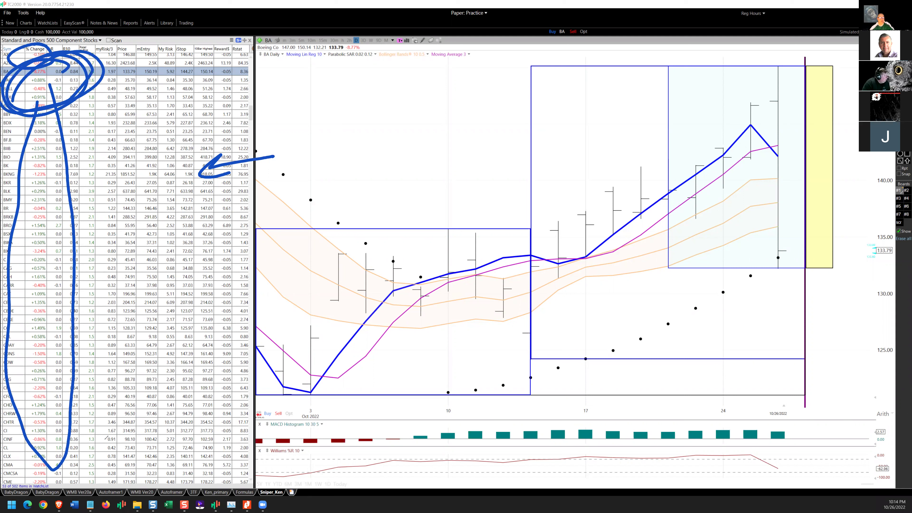
pyautogui.moveTo(71, 445)
pyautogui.mouseDown()
pyautogui.moveTo(90, 423)
pyautogui.moveTo(101, 442)
pyautogui.moveTo(58, 410)
pyautogui.mouseUp()
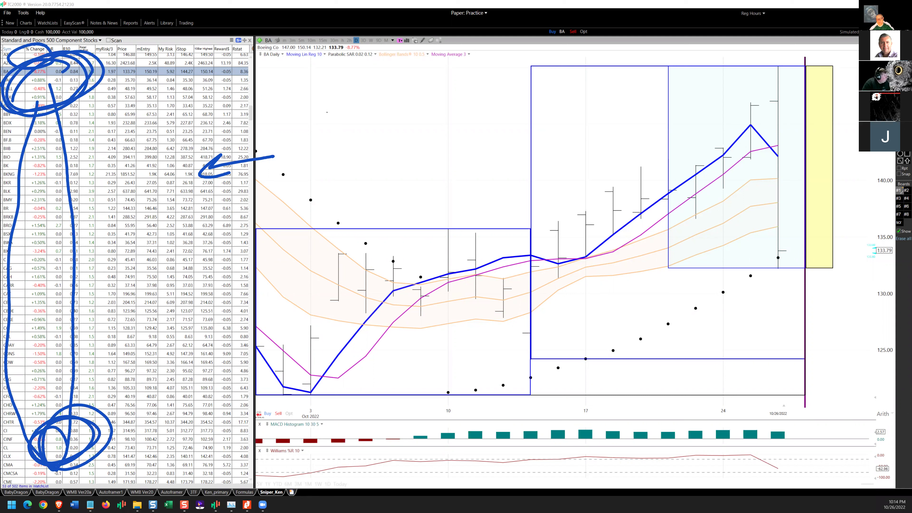